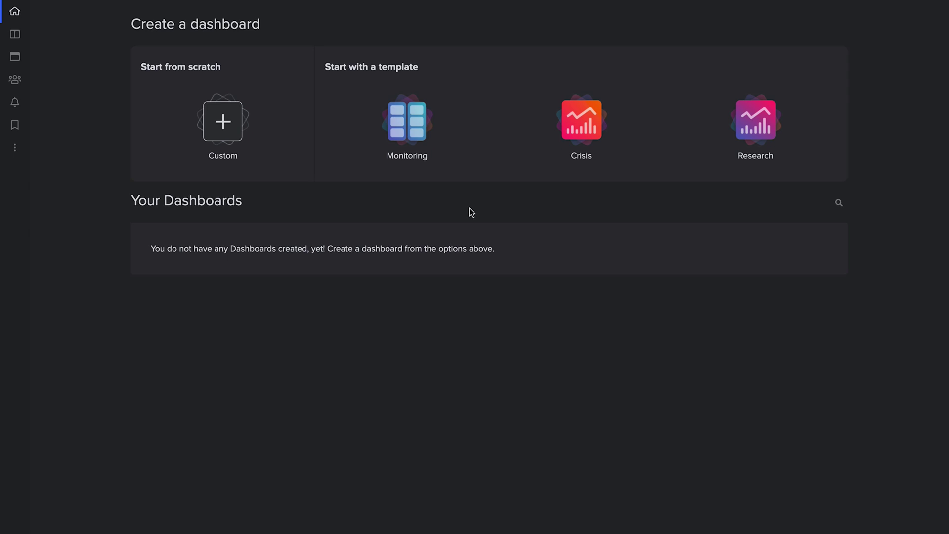
Step: Compare the Crisis and Research templates' default widgets, then settle on Monitoring
{"action": "left_click", "coordinate": [468, 162]}
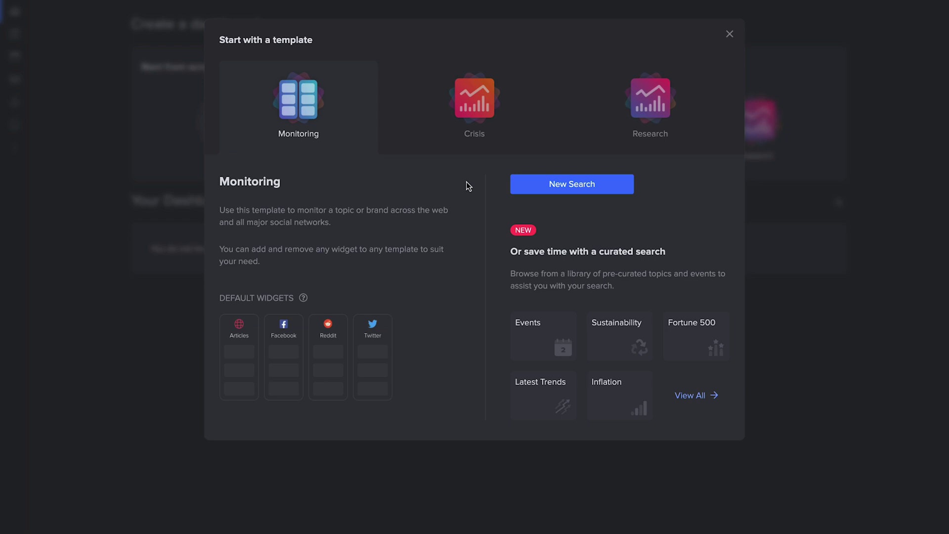
{"action": "left_click", "coordinate": [521, 129]}
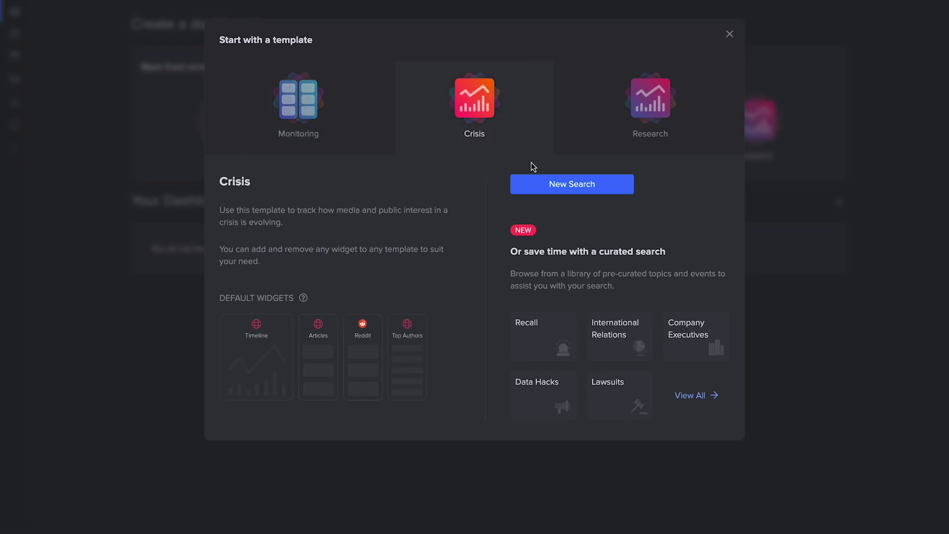
{"action": "left_click", "coordinate": [594, 145]}
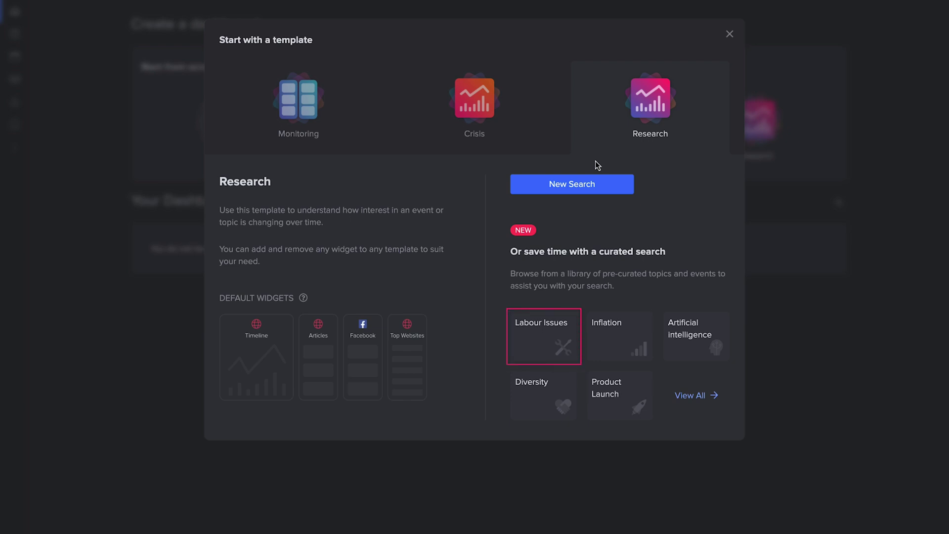
{"action": "left_click", "coordinate": [542, 124]}
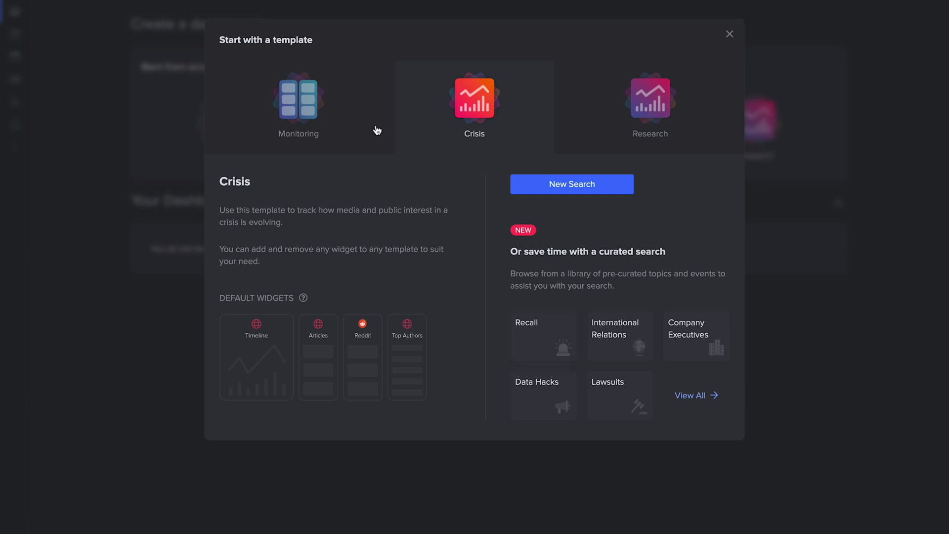
{"action": "left_click", "coordinate": [376, 127]}
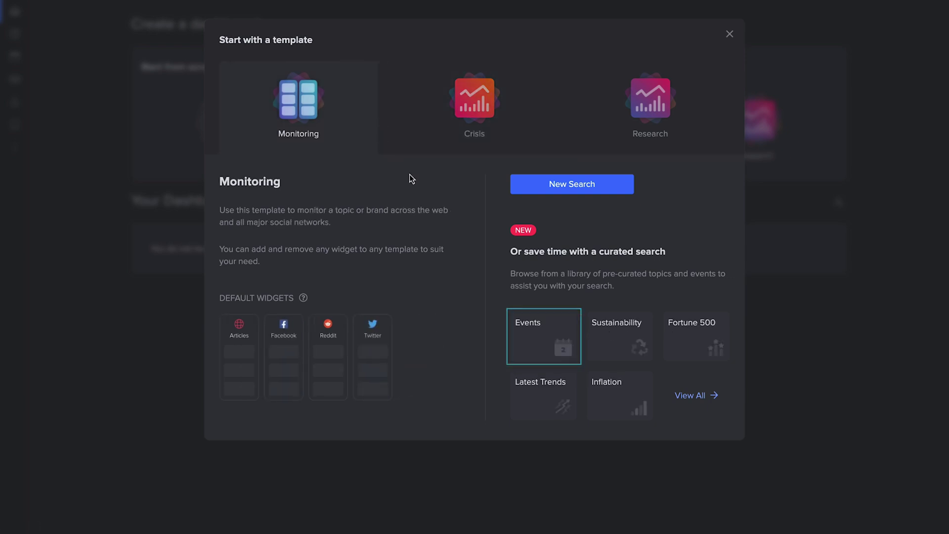
Step: Filter curated searches to Events and build the dashboard from '2022 Qatar World Cup'
{"action": "left_click", "coordinate": [697, 395]}
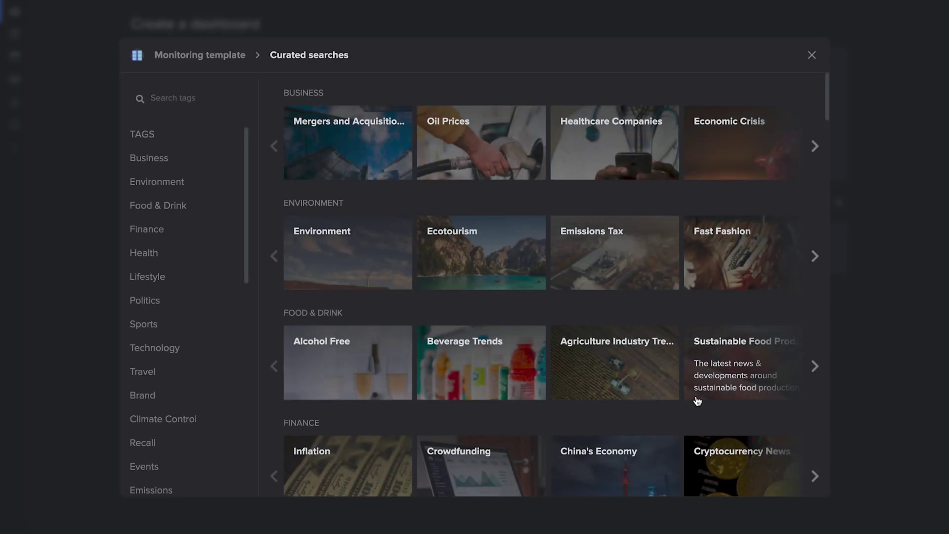
{"action": "scroll", "coordinate": [682, 398], "scroll_direction": "down", "scroll_amount": 2}
{"action": "scroll", "coordinate": [682, 399], "scroll_direction": "down", "scroll_amount": 1}
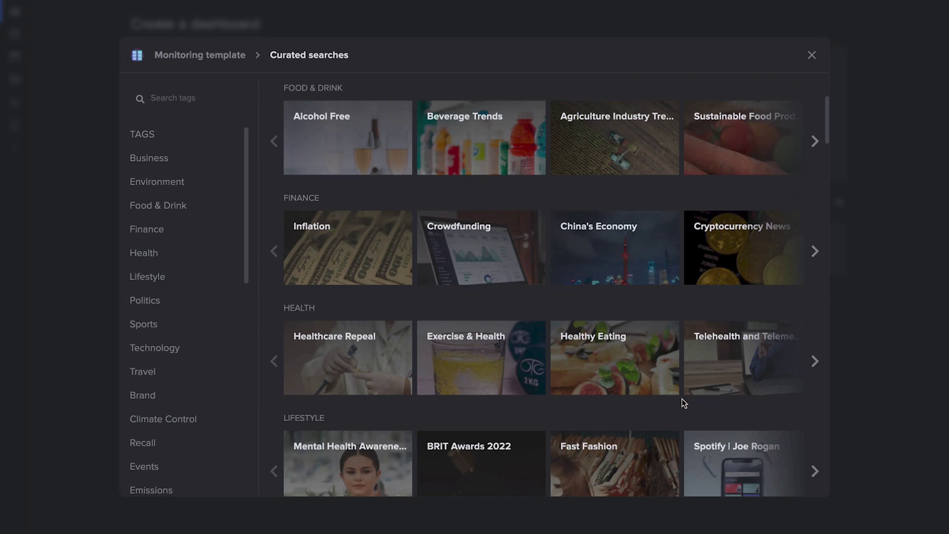
{"action": "scroll", "coordinate": [684, 403], "scroll_direction": "down", "scroll_amount": 1}
{"action": "scroll", "coordinate": [683, 402], "scroll_direction": "down", "scroll_amount": 1}
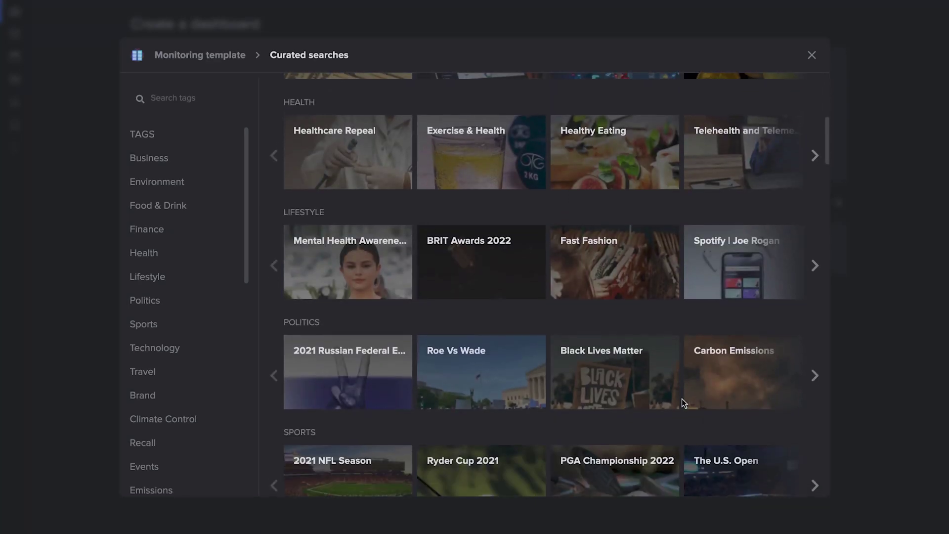
{"action": "scroll", "coordinate": [683, 403], "scroll_direction": "down", "scroll_amount": 1}
{"action": "scroll", "coordinate": [683, 403], "scroll_direction": "down", "scroll_amount": 2}
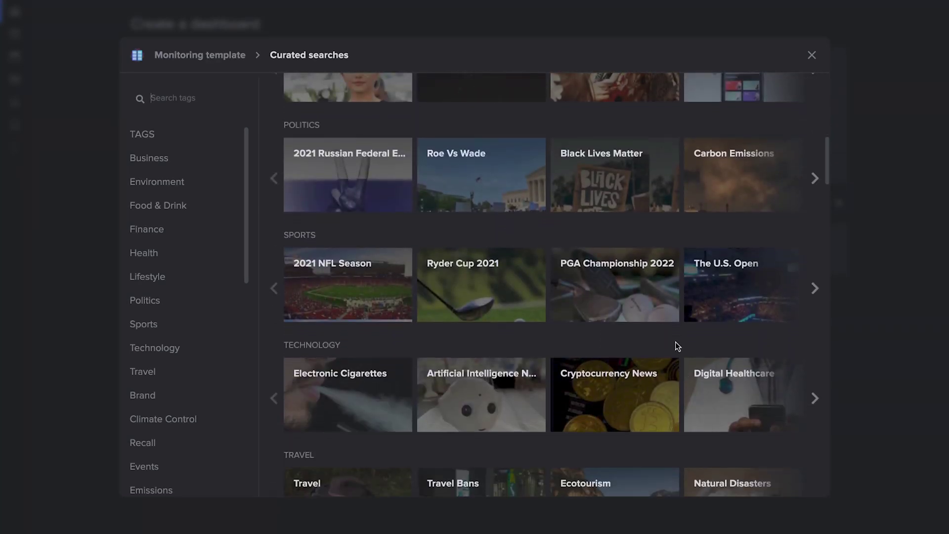
{"action": "scroll", "coordinate": [197, 282], "scroll_direction": "down", "scroll_amount": 3}
{"action": "scroll", "coordinate": [198, 260], "scroll_direction": "down", "scroll_amount": 1}
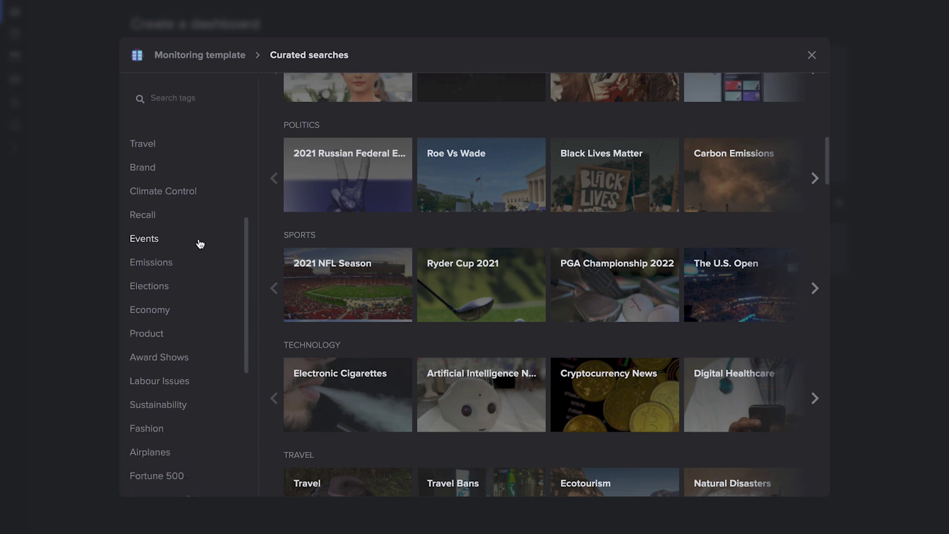
{"action": "left_click", "coordinate": [199, 239]}
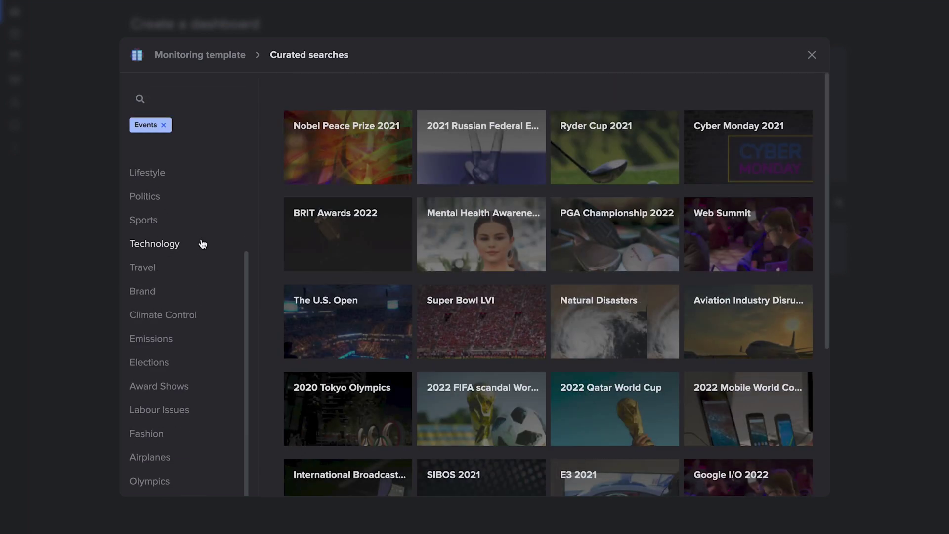
{"action": "scroll", "coordinate": [613, 260], "scroll_direction": "down", "scroll_amount": 2}
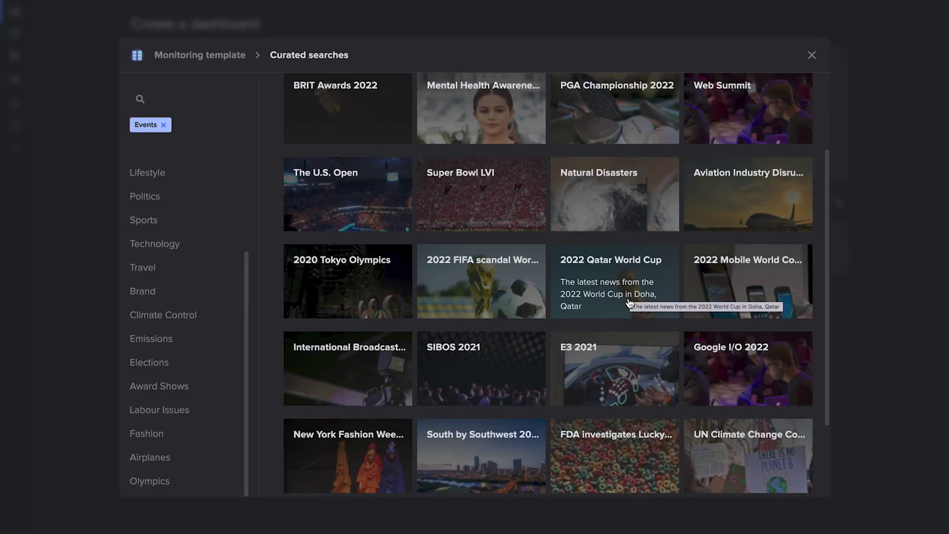
{"action": "left_click", "coordinate": [629, 302]}
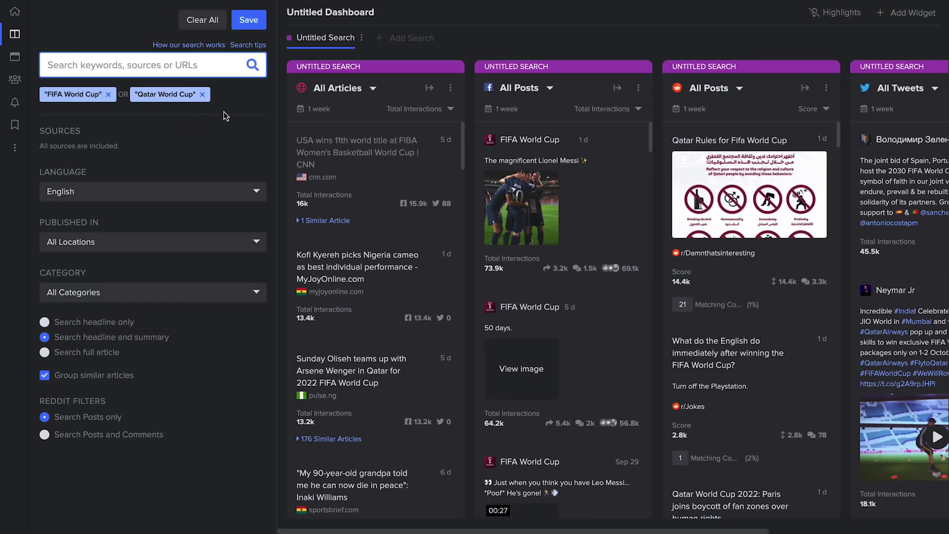
{"action": "scroll", "coordinate": [457, 175], "scroll_direction": "down", "scroll_amount": 5}
{"action": "scroll", "coordinate": [457, 175], "scroll_direction": "down", "scroll_amount": 3}
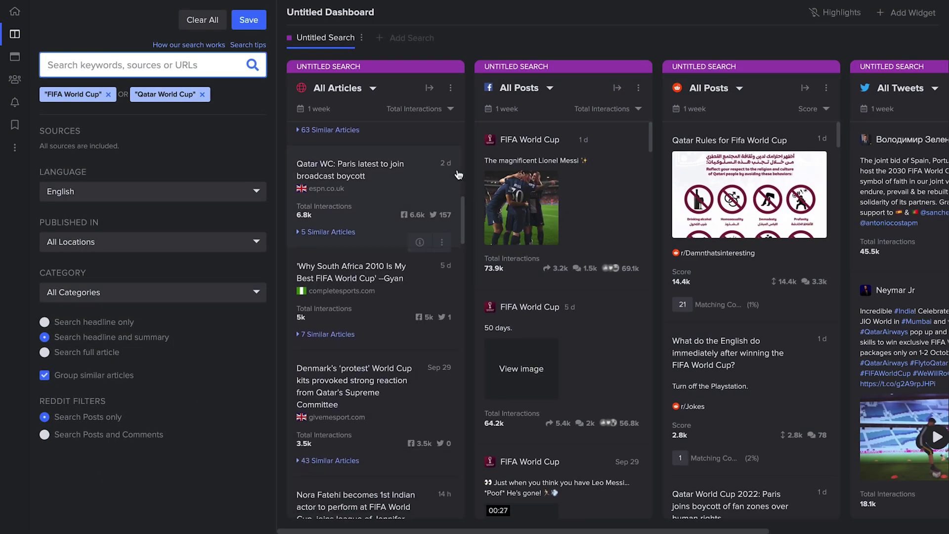
{"action": "scroll", "coordinate": [457, 171], "scroll_direction": "down", "scroll_amount": 2}
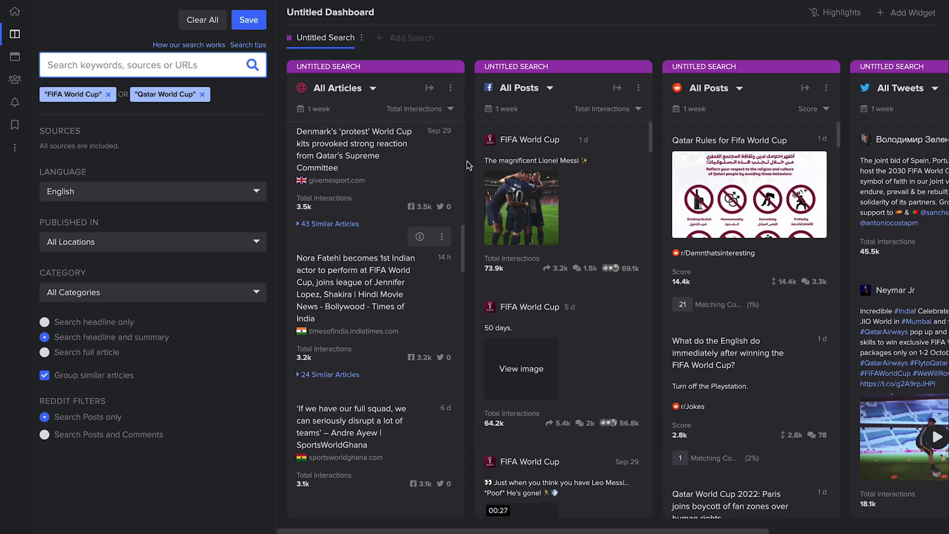